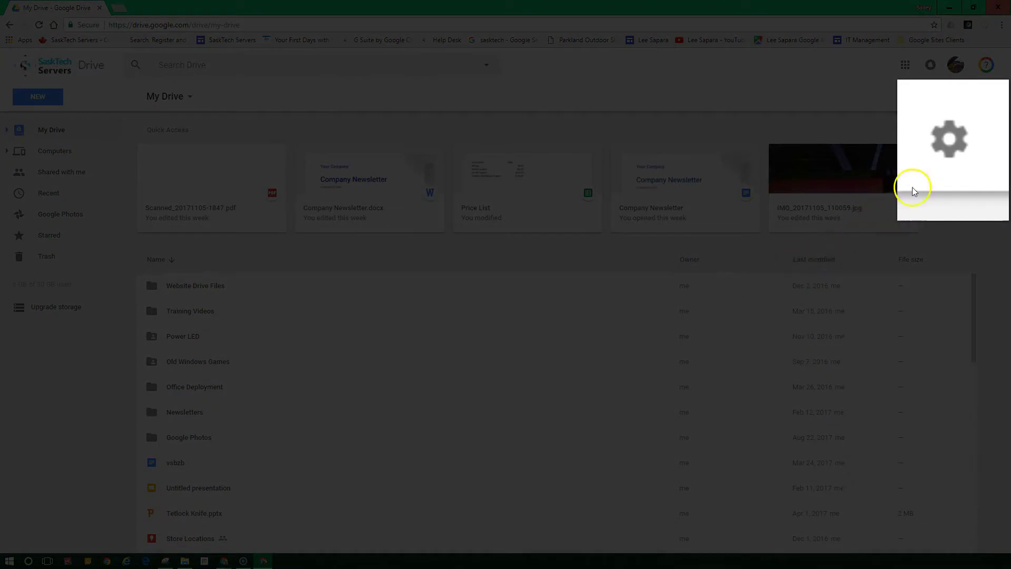
Open Settings from the Drive gear menu to reach the General offline option
left_click(946, 150)
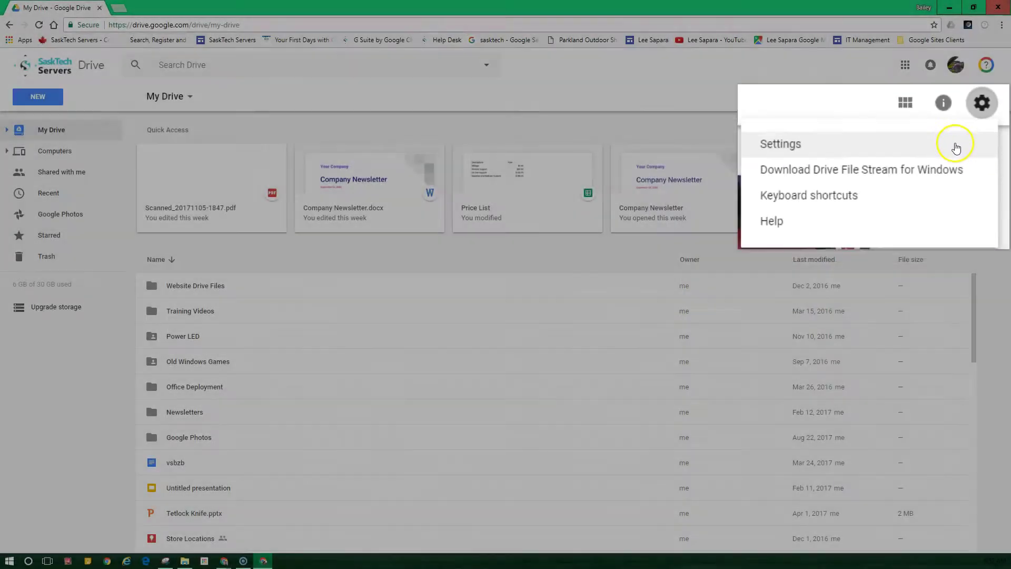
left_click(976, 127)
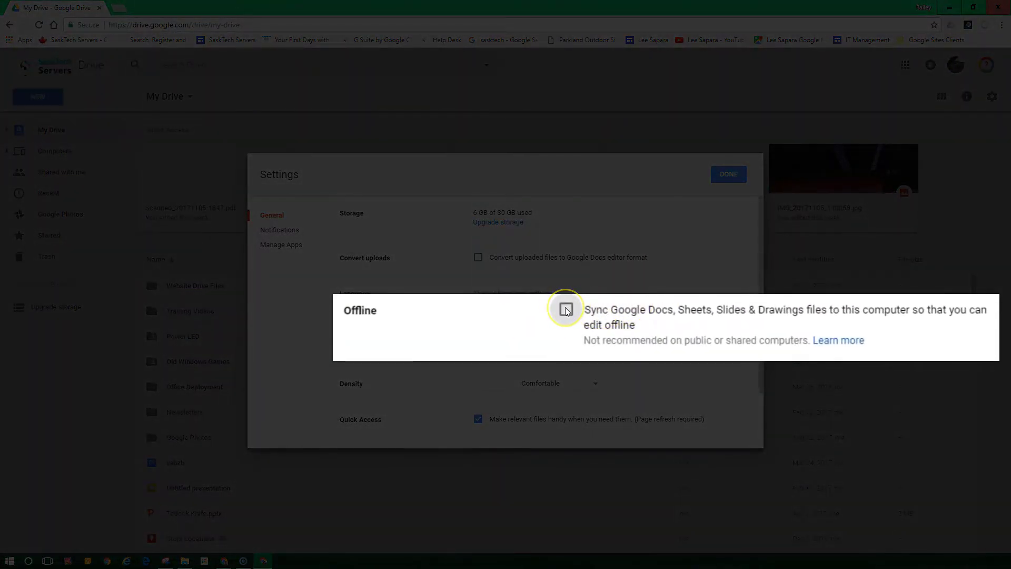
Enable offline sync for Docs, Sheets, Slides and Drawings, then confirm with DONE
left_click(477, 330)
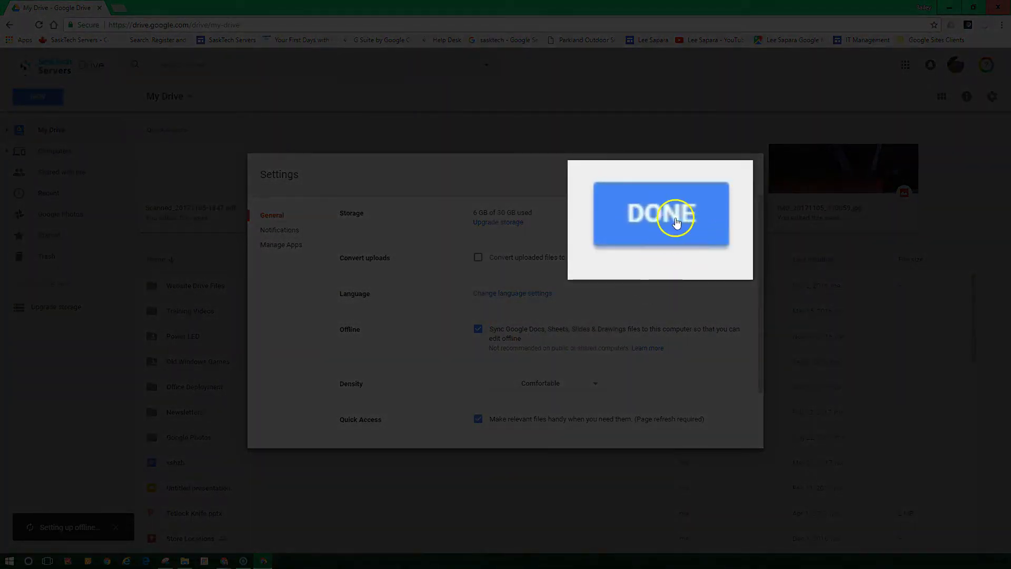
left_click(725, 175)
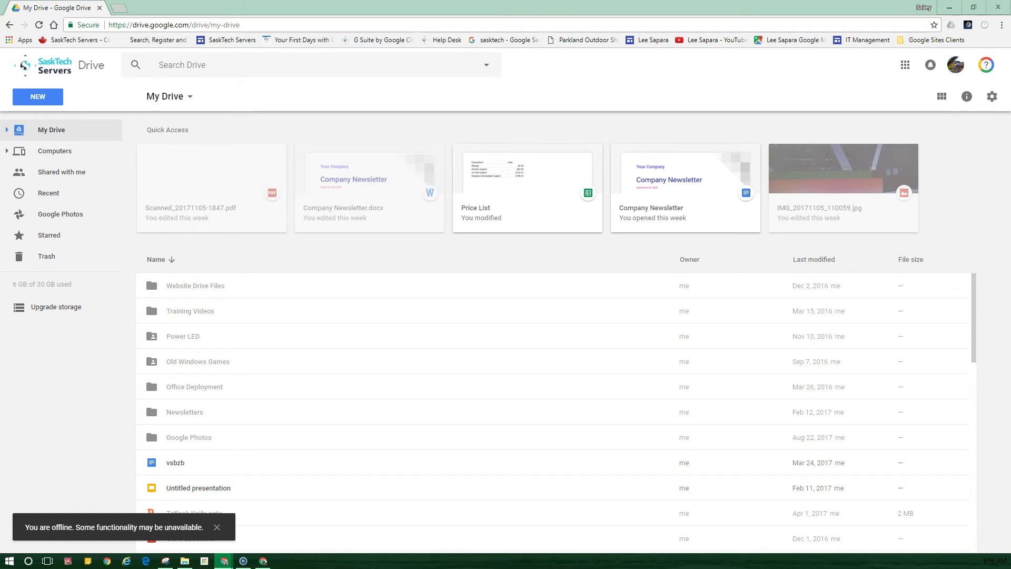
Compare the grayed scanned PDF with offline-ready Price List, Poster and Parkland Expo presentation
left_click(370, 381)
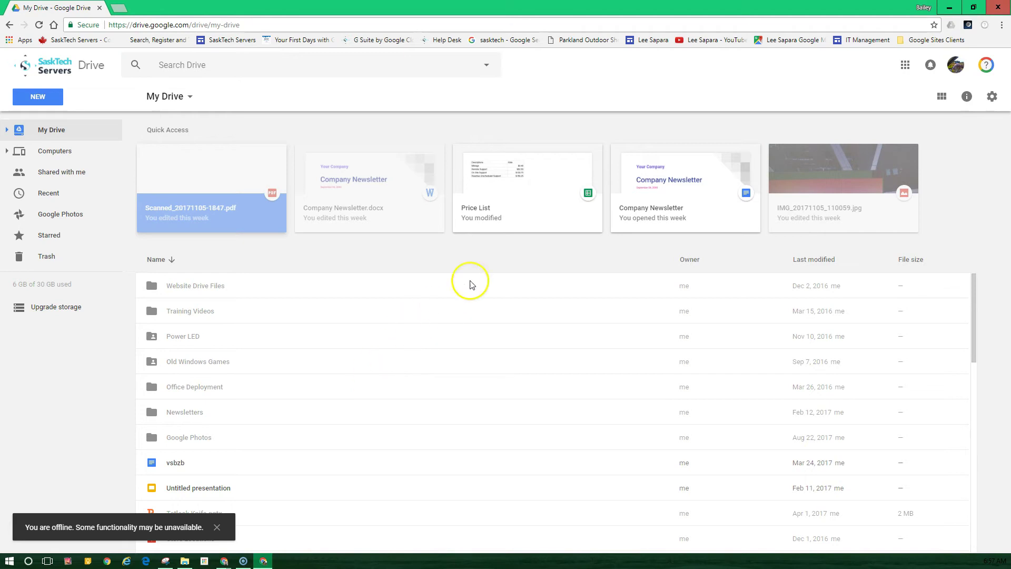
left_click(520, 219)
scroll(427, 404, "down", 3)
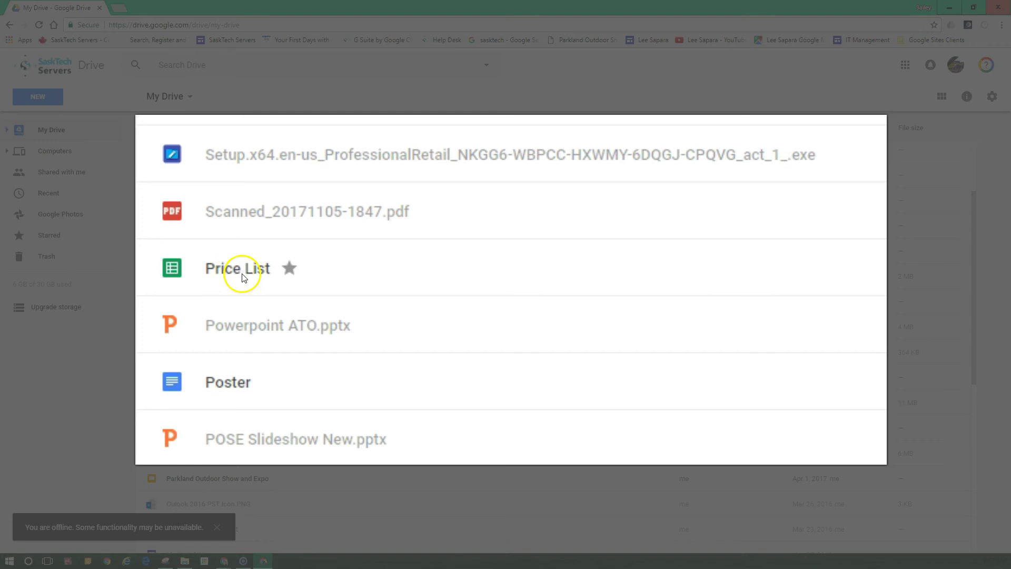
left_click(271, 209)
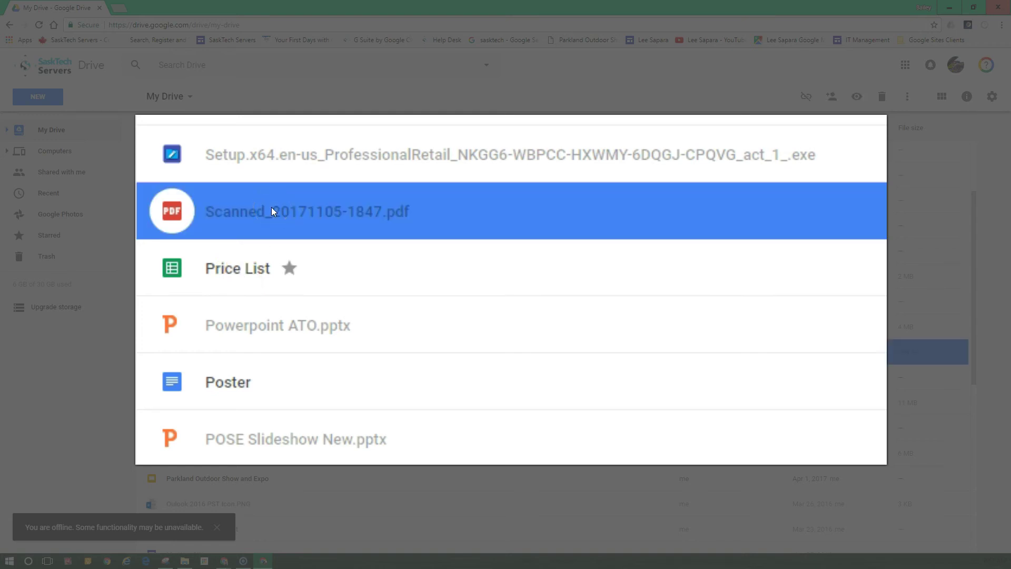
left_click(258, 380)
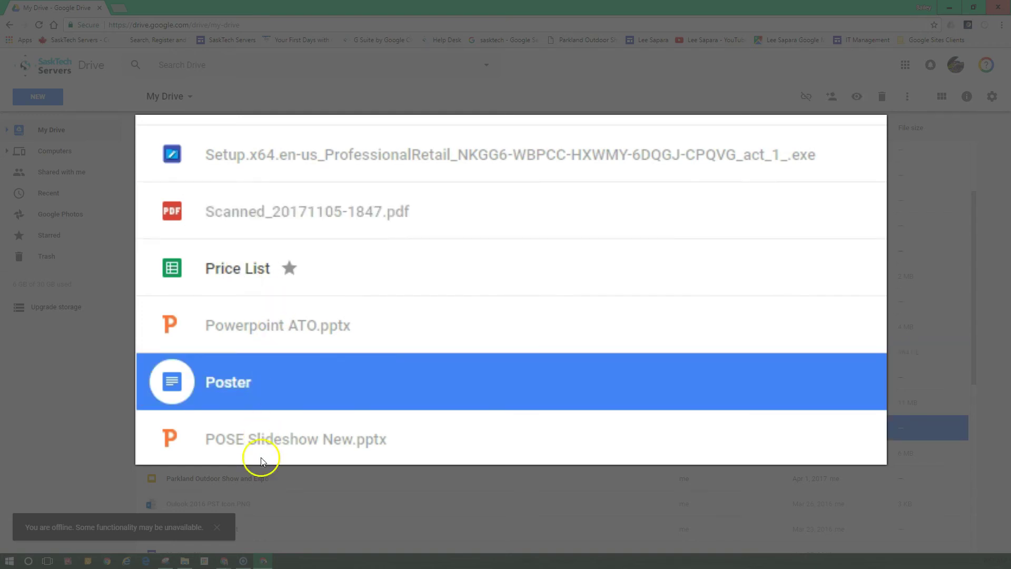
left_click(192, 481)
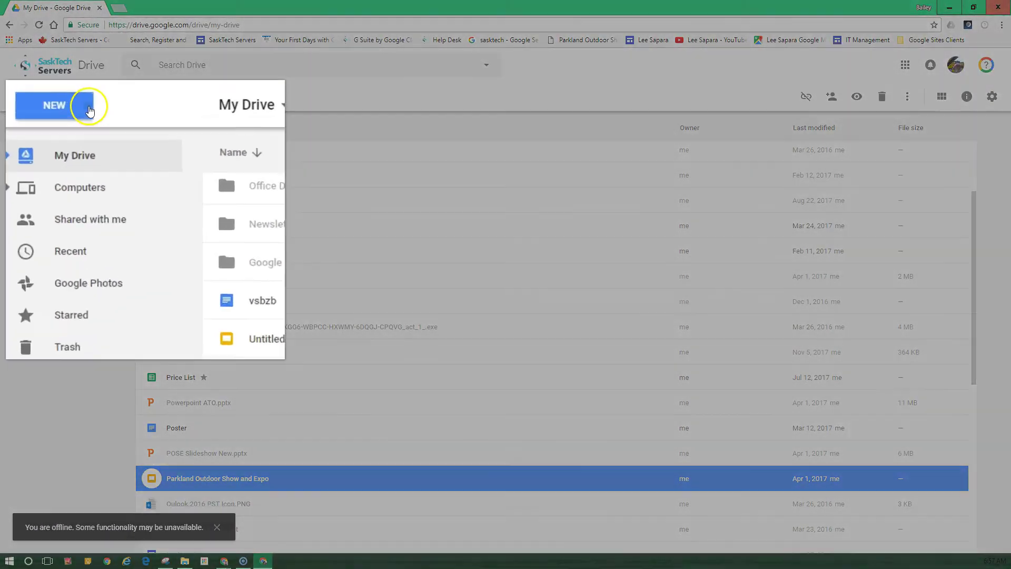
Bring up the NEW menu to see which items can be created offline
left_click(57, 97)
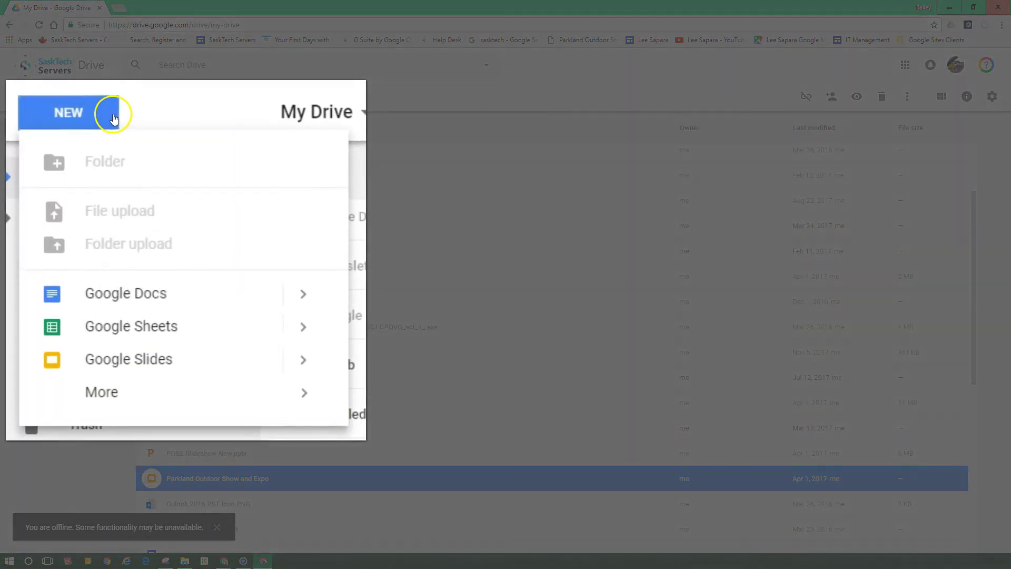